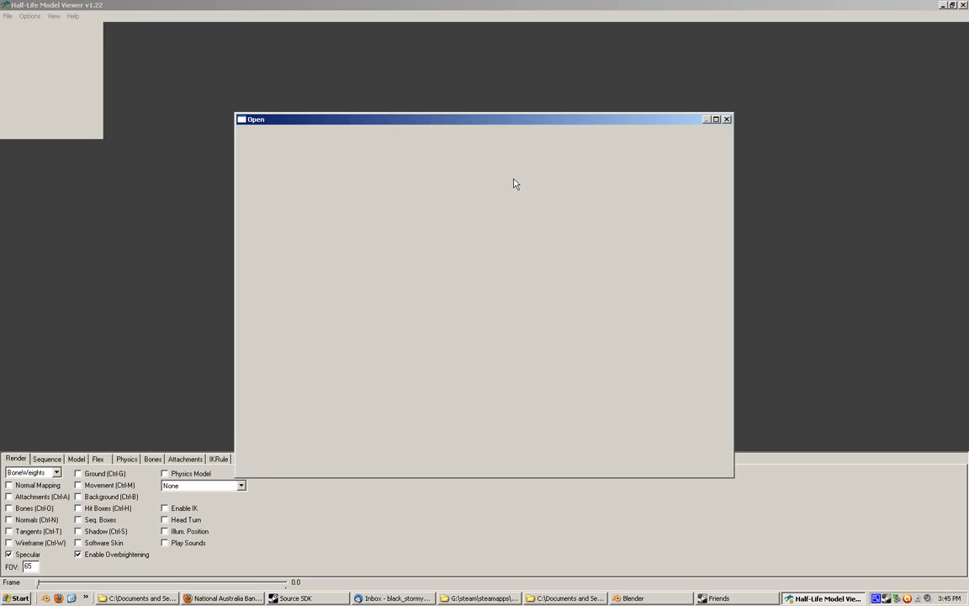
Load the v_hatchet_weaponanims2.mdl model from the weapons folder
{"action": "key", "text": "w"}
{"action": "key", "text": "Return"}
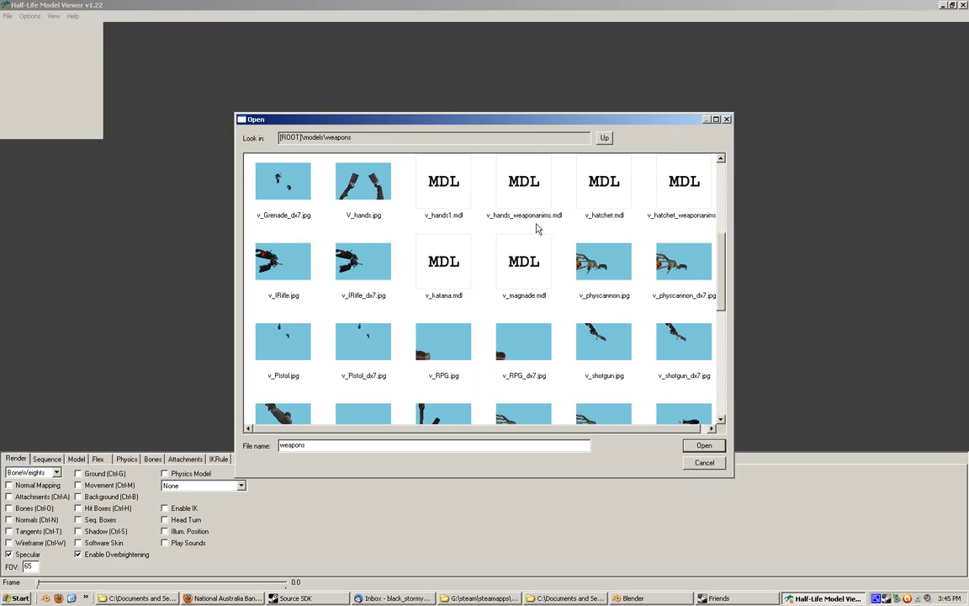
{"action": "double_click", "coordinate": [683, 193]}
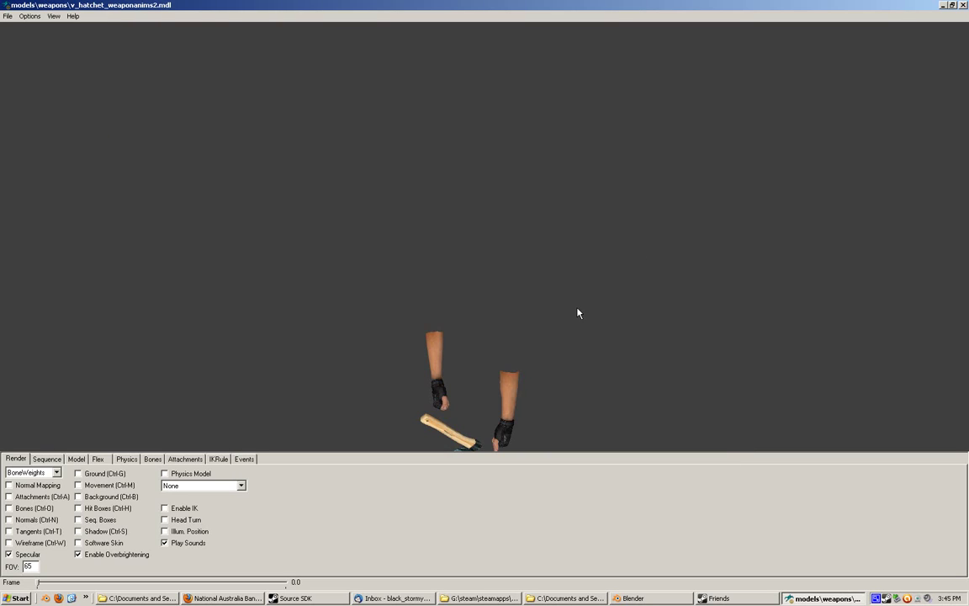
Unload the hands attached as a weapon so only the hatchet model is displayed
{"action": "mouse_move", "coordinate": [532, 352]}
{"action": "left_mouse_down", "text": "shift"}
{"action": "mouse_move", "coordinate": [522, 348]}
{"action": "mouse_move", "coordinate": [526, 338]}
{"action": "left_mouse_up", "text": "shift"}
{"action": "left_click", "coordinate": [7, 16]}
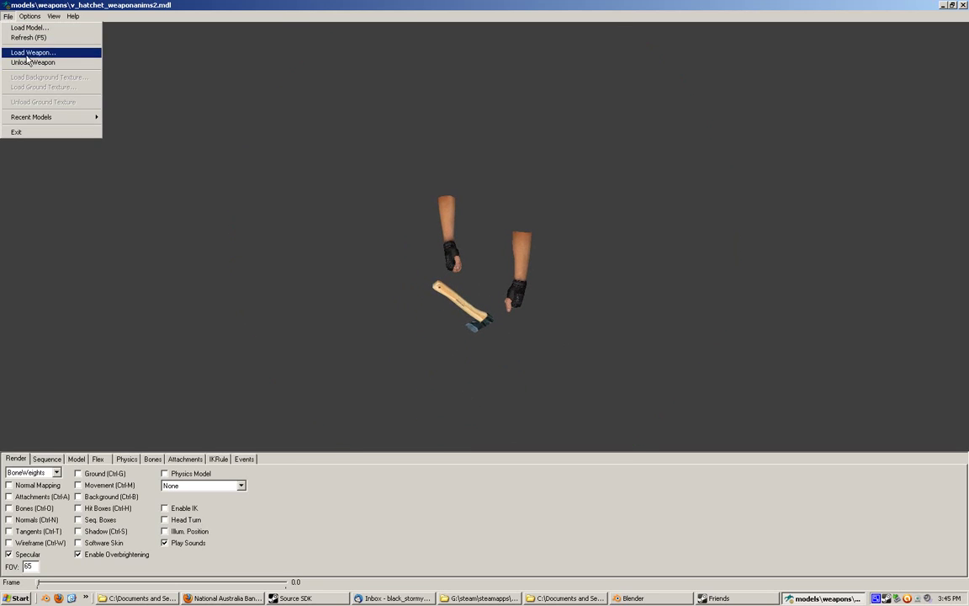
{"action": "left_click", "coordinate": [28, 61]}
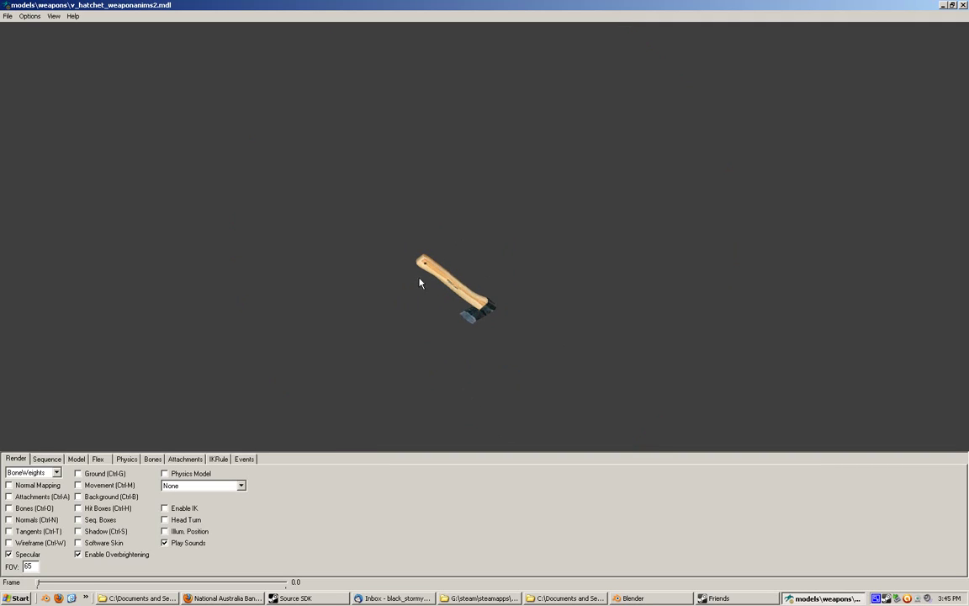
Load v_hands_weaponanims.mdl from the weapons folder as the weapon attached to the hatchet model
{"action": "left_click", "coordinate": [6, 16]}
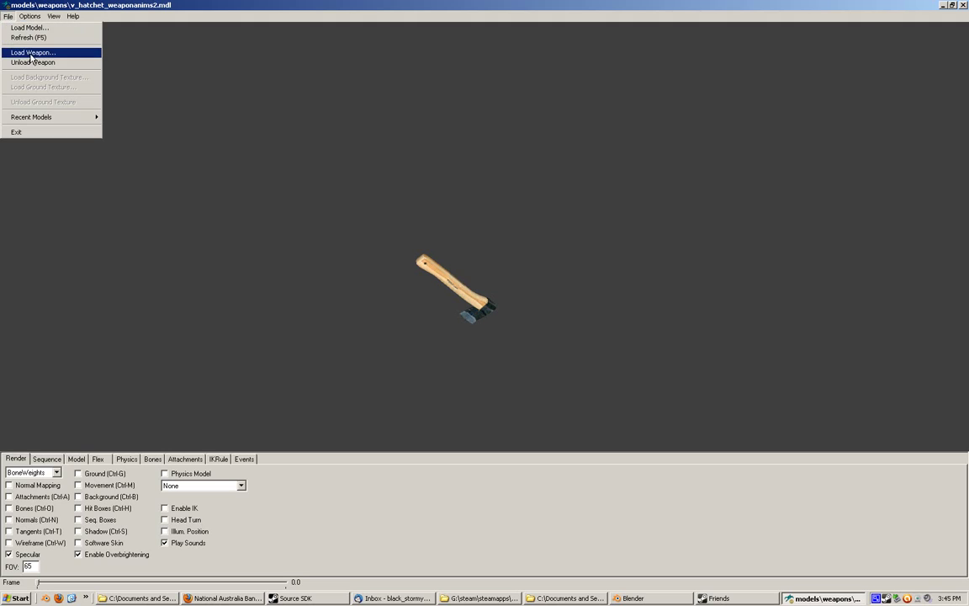
{"action": "left_click", "coordinate": [22, 53]}
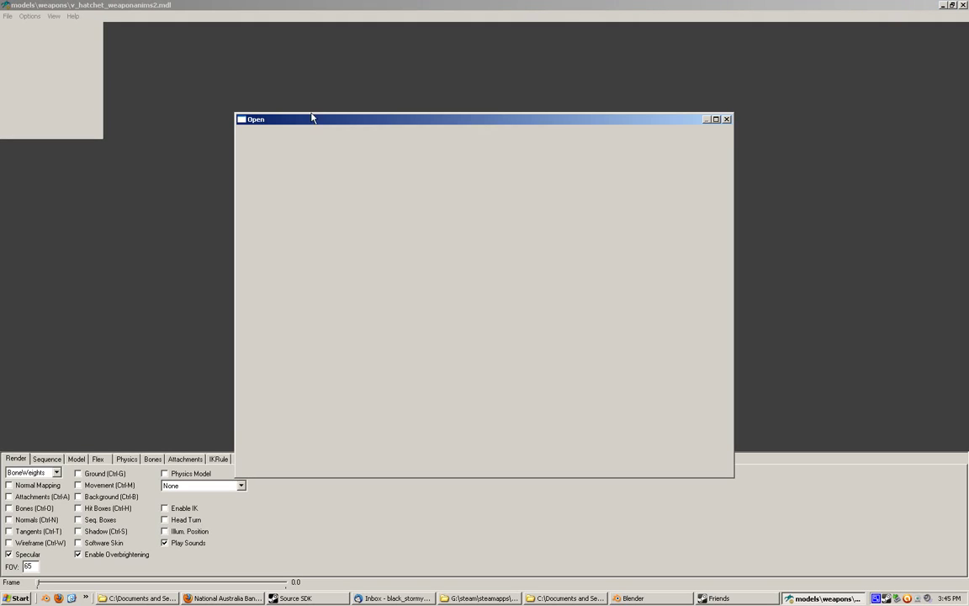
{"action": "scroll", "coordinate": [537, 266], "scroll_direction": "down", "scroll_amount": 5}
{"action": "double_click", "coordinate": [535, 229]}
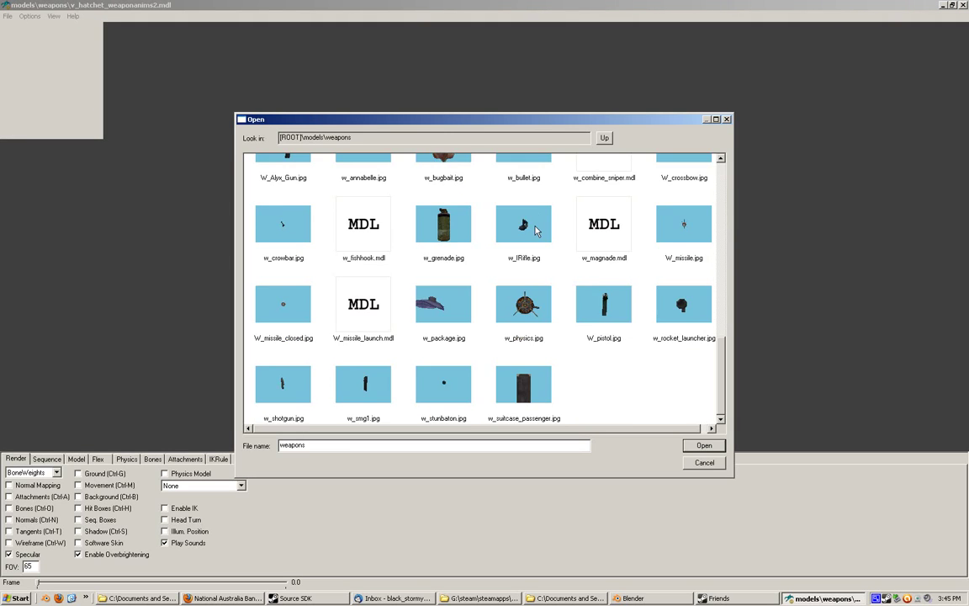
{"action": "scroll", "coordinate": [536, 223], "scroll_direction": "up", "scroll_amount": 5}
{"action": "scroll", "coordinate": [627, 350], "scroll_direction": "down", "scroll_amount": 3}
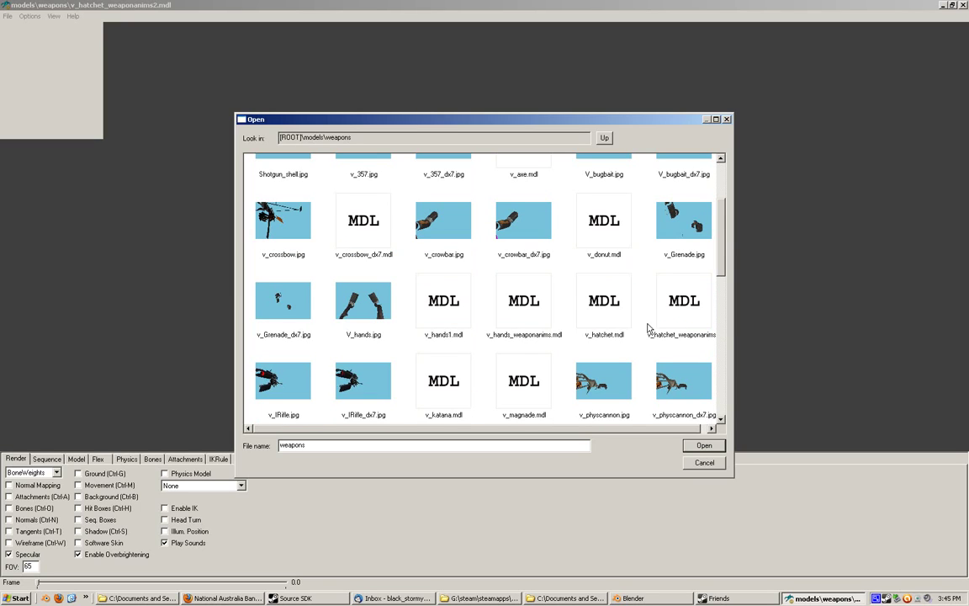
{"action": "double_click", "coordinate": [523, 305]}
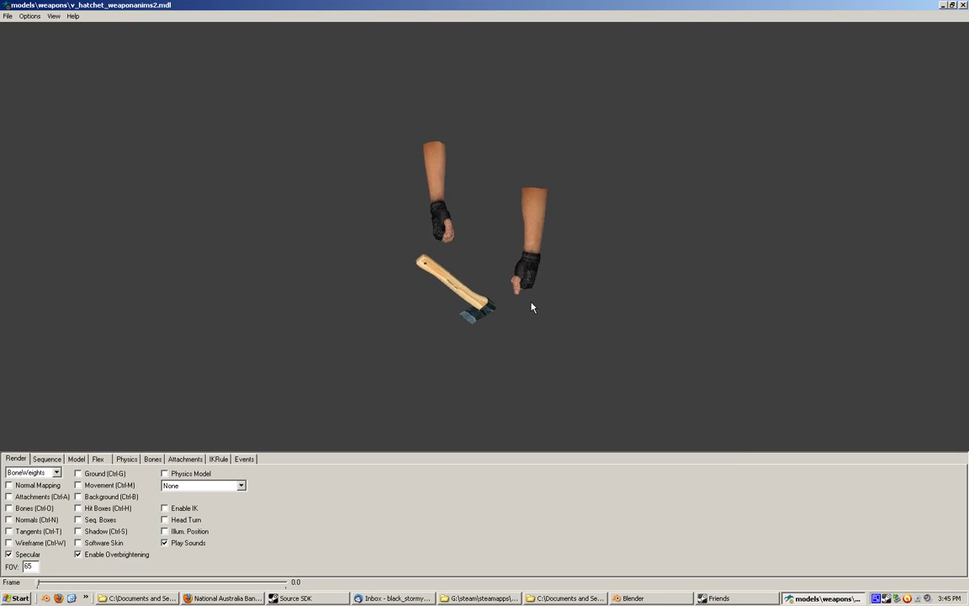
Set the hatchet model's first sequence to idle and step through its frames to see how the hands hold the hatchet
{"action": "left_click_drag", "start_coordinate": [489, 264], "coordinate": [473, 225]}
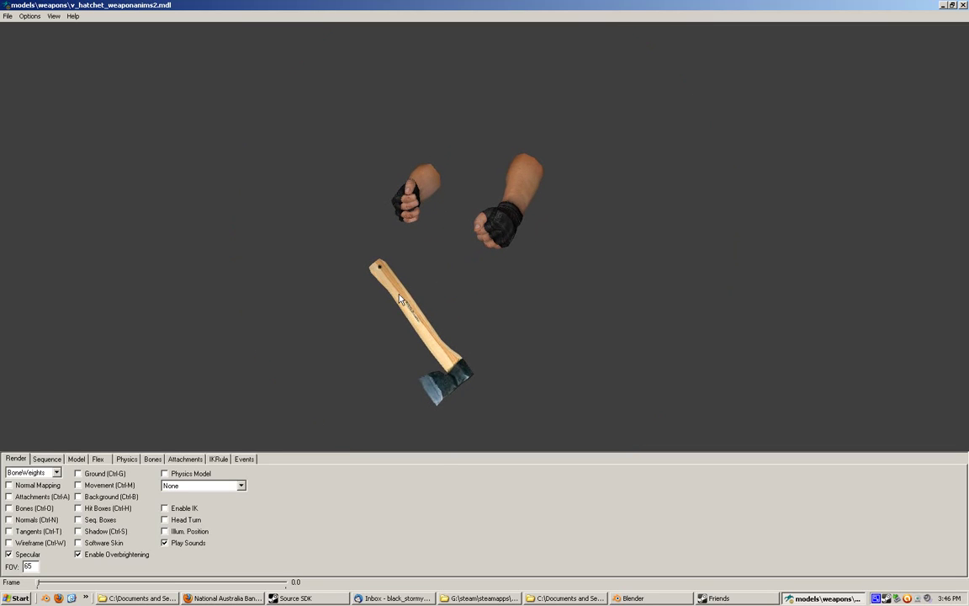
{"action": "left_click", "coordinate": [46, 459]}
{"action": "left_click", "coordinate": [42, 474]}
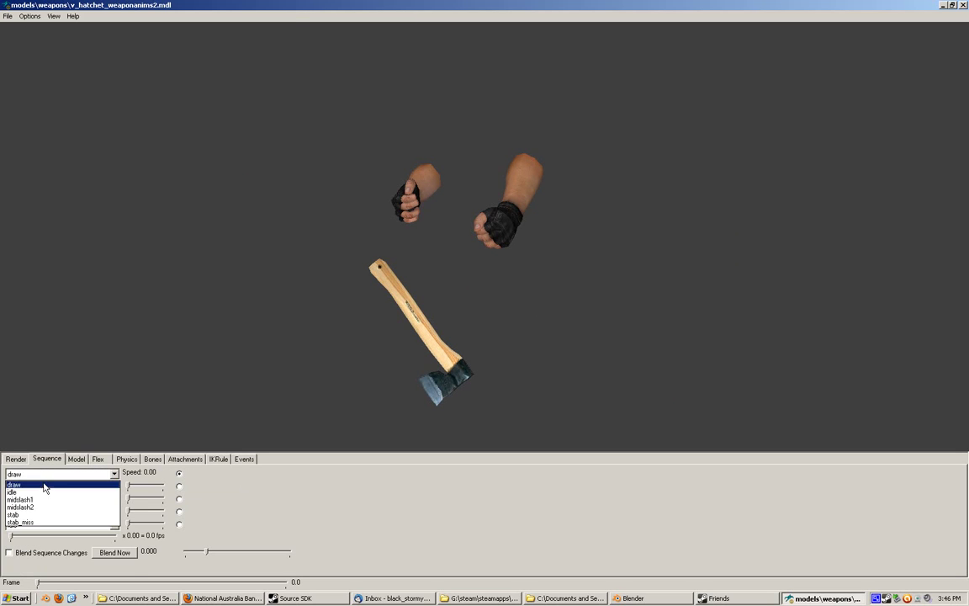
{"action": "left_click", "coordinate": [46, 493]}
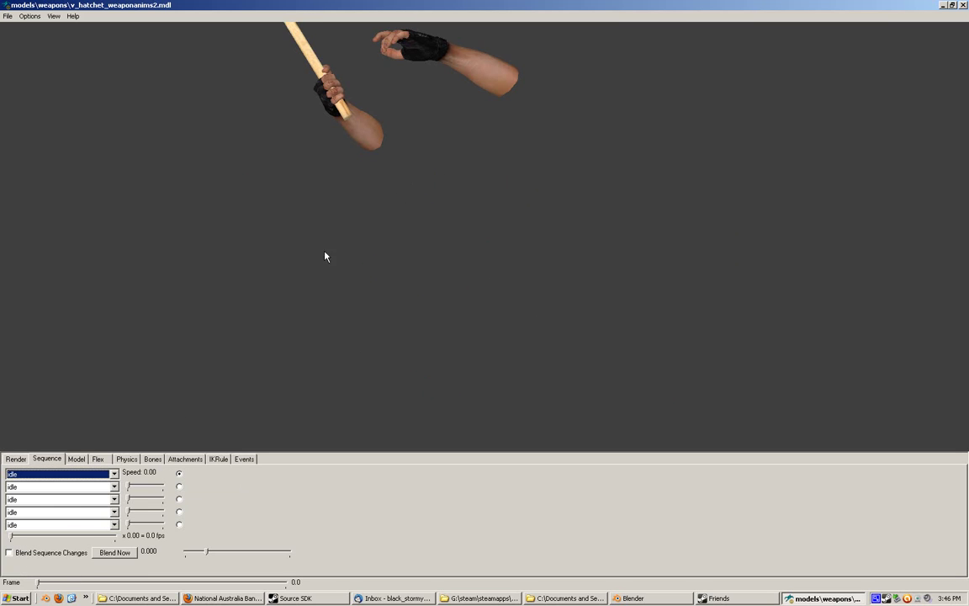
{"action": "right_click_drag", "start_coordinate": [370, 144], "coordinate": [371, 234]}
{"action": "mouse_move", "coordinate": [372, 235]}
{"action": "left_mouse_down"}
{"action": "mouse_move", "coordinate": [409, 235]}
{"action": "mouse_move", "coordinate": [392, 226]}
{"action": "left_mouse_up"}
{"action": "mouse_move", "coordinate": [452, 187]}
{"action": "left_mouse_down"}
{"action": "mouse_move", "coordinate": [448, 180]}
{"action": "mouse_move", "coordinate": [446, 198]}
{"action": "left_mouse_up"}
{"action": "left_click_drag", "start_coordinate": [39, 587], "coordinate": [135, 590]}
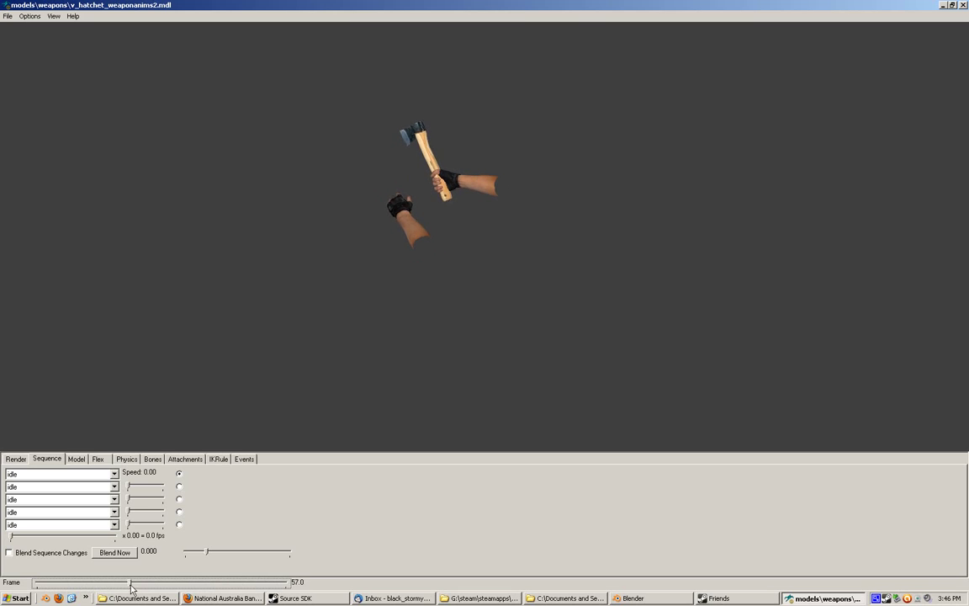
Switch the first sequence to draw and step through its frames to compare the hands with the hatchet
{"action": "left_click", "coordinate": [57, 473]}
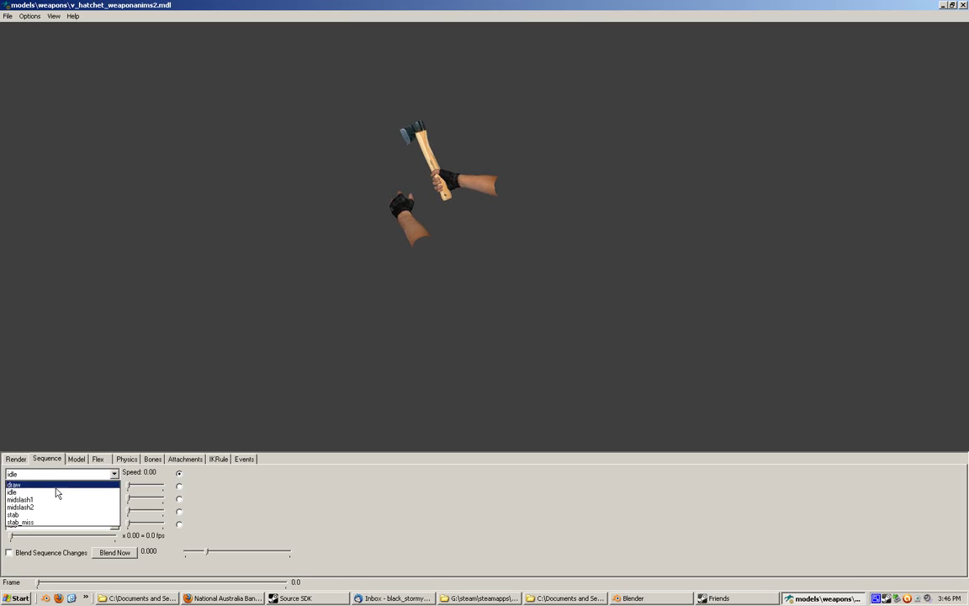
{"action": "left_click", "coordinate": [56, 486]}
{"action": "mouse_move", "coordinate": [39, 587]}
{"action": "left_mouse_down"}
{"action": "mouse_move", "coordinate": [294, 587]}
{"action": "mouse_move", "coordinate": [38, 582]}
{"action": "left_mouse_up"}
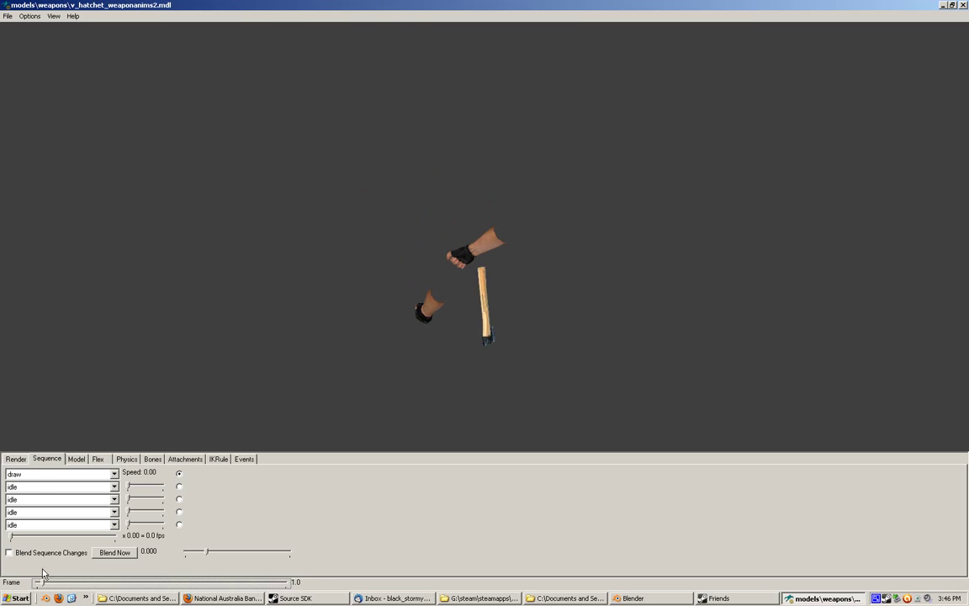
Switch the first sequence to stab, step to frame 3 and examine the alignment between hands and hatchet
{"action": "left_click", "coordinate": [38, 475]}
{"action": "left_click", "coordinate": [37, 515]}
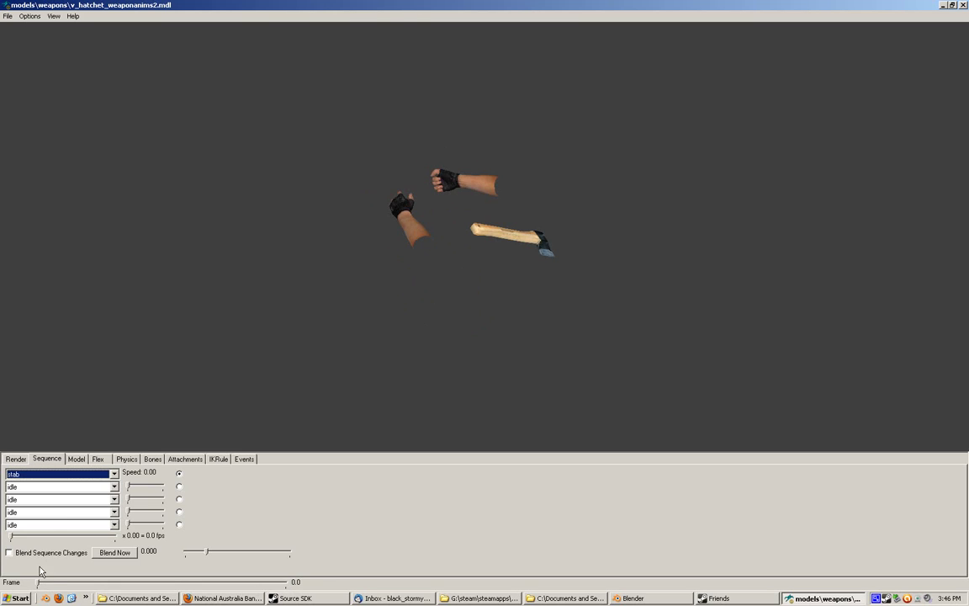
{"action": "mouse_move", "coordinate": [37, 583]}
{"action": "left_mouse_down"}
{"action": "mouse_move", "coordinate": [291, 584]}
{"action": "mouse_move", "coordinate": [33, 580]}
{"action": "left_mouse_up"}
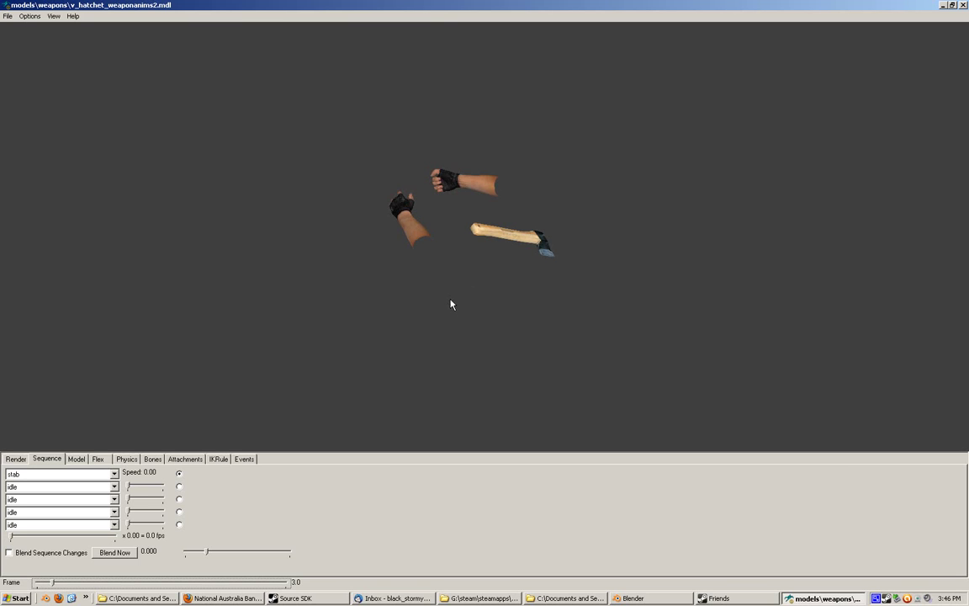
{"action": "mouse_move", "coordinate": [465, 251]}
{"action": "left_mouse_down"}
{"action": "mouse_move", "coordinate": [464, 234]}
{"action": "mouse_move", "coordinate": [545, 238]}
{"action": "mouse_move", "coordinate": [531, 257]}
{"action": "mouse_move", "coordinate": [495, 255]}
{"action": "mouse_move", "coordinate": [435, 224]}
{"action": "mouse_move", "coordinate": [520, 220]}
{"action": "mouse_move", "coordinate": [425, 204]}
{"action": "left_mouse_up"}
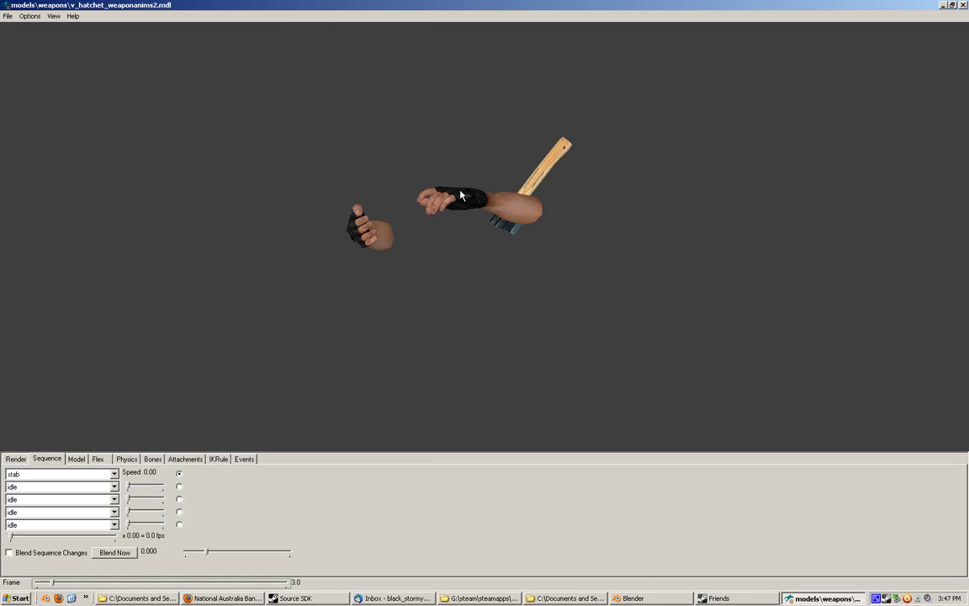
Unload the hands weapon from the hatchet model
{"action": "left_click", "coordinate": [7, 16]}
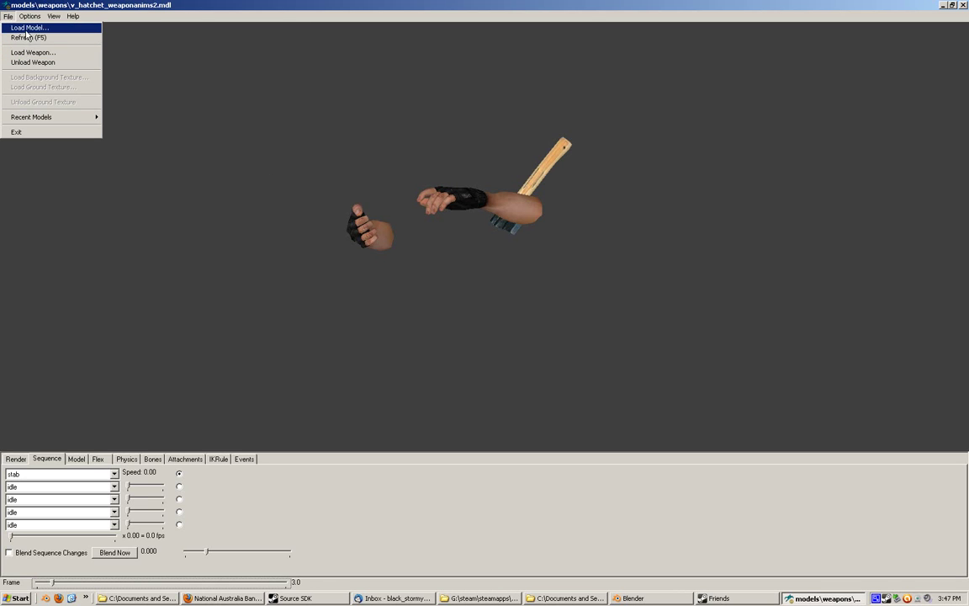
{"action": "left_click", "coordinate": [26, 31]}
{"action": "key", "text": "Escape"}
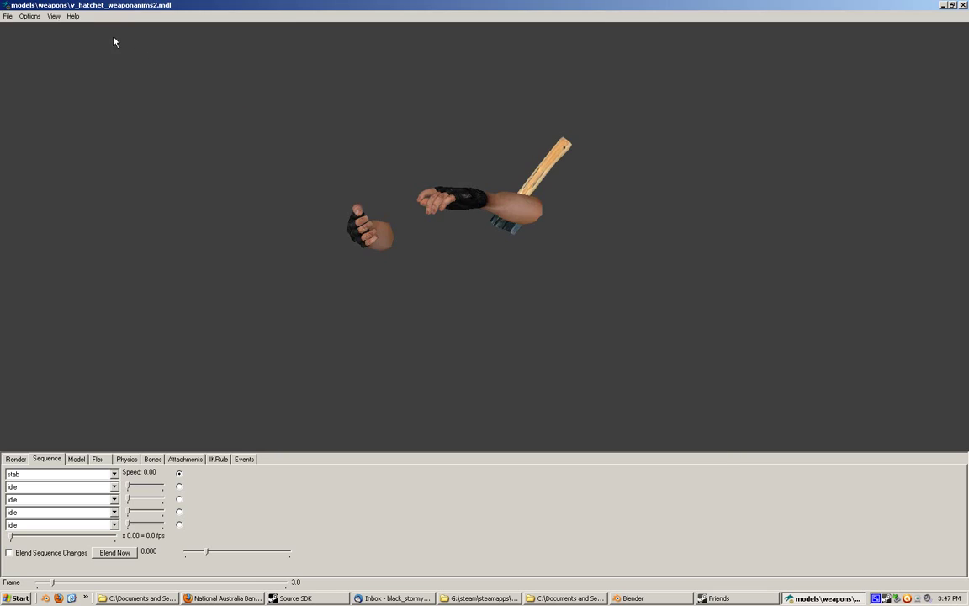
{"action": "left_click", "coordinate": [7, 16]}
{"action": "left_click", "coordinate": [32, 63]}
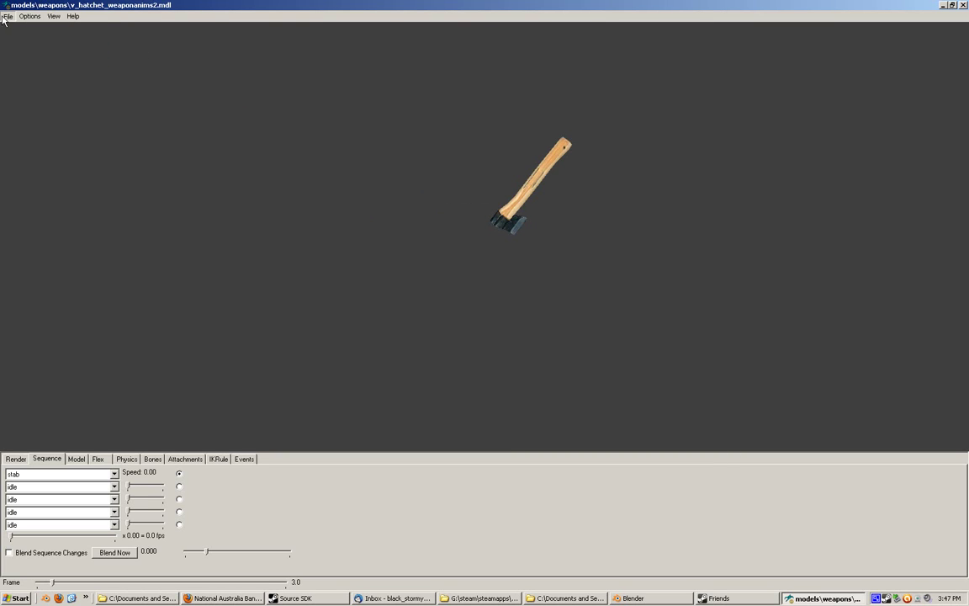
Load the v_hands1.mdl model from the weapons folder
{"action": "left_click", "coordinate": [8, 16]}
{"action": "left_click", "coordinate": [15, 30]}
{"action": "double_click", "coordinate": [524, 266]}
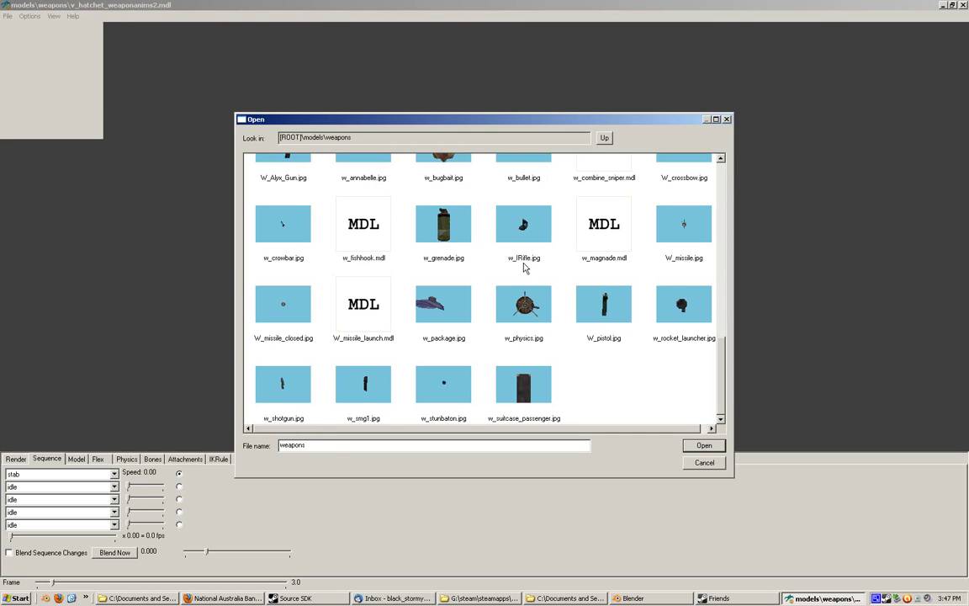
{"action": "scroll", "coordinate": [435, 274], "scroll_direction": "up", "scroll_amount": 5}
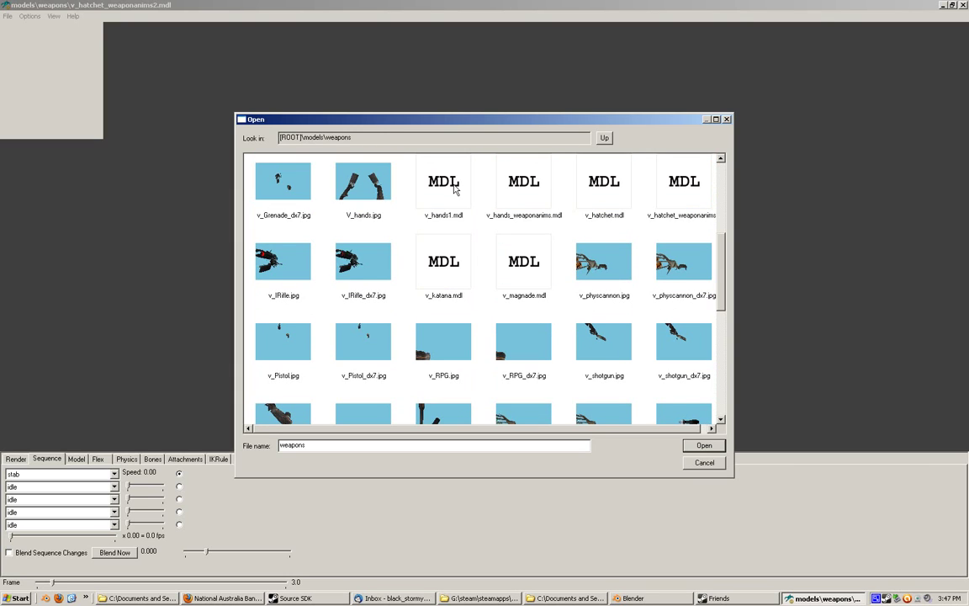
{"action": "double_click", "coordinate": [443, 202]}
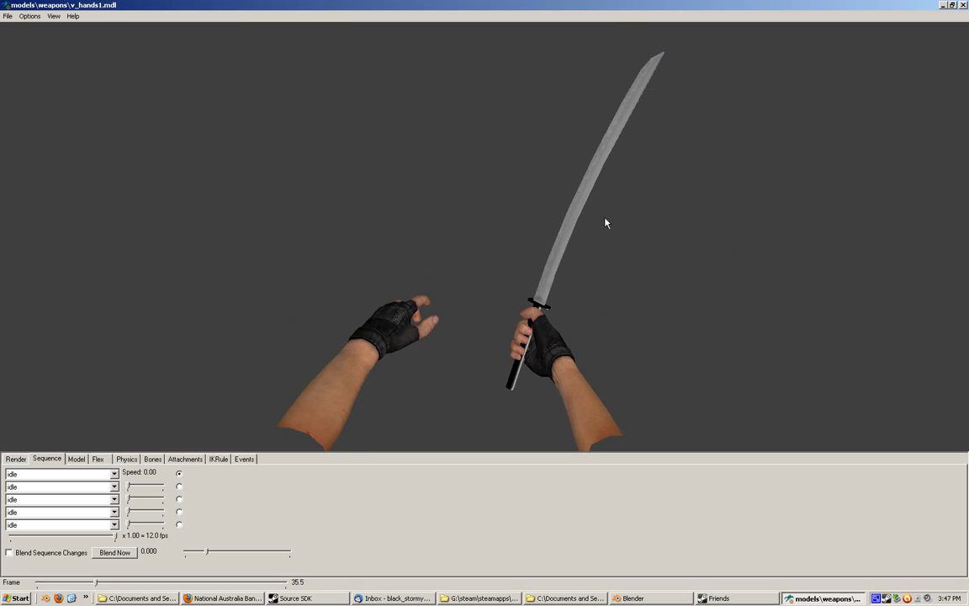
Unload the sword from the v_hands1 model, leaving only the hands
{"action": "left_click", "coordinate": [8, 16]}
{"action": "left_click", "coordinate": [22, 64]}
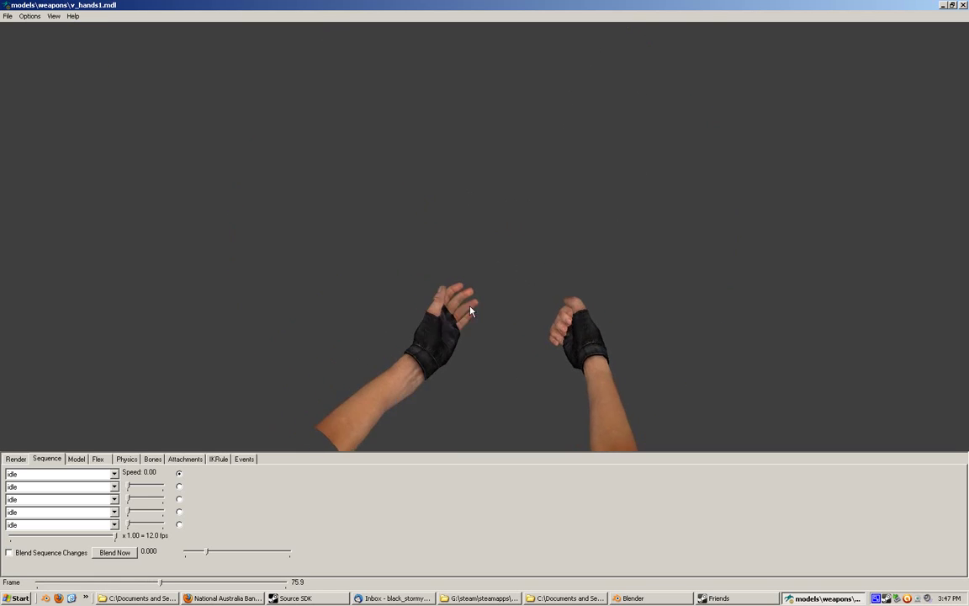
{"action": "left_click", "coordinate": [7, 17]}
{"action": "left_click", "coordinate": [49, 28]}
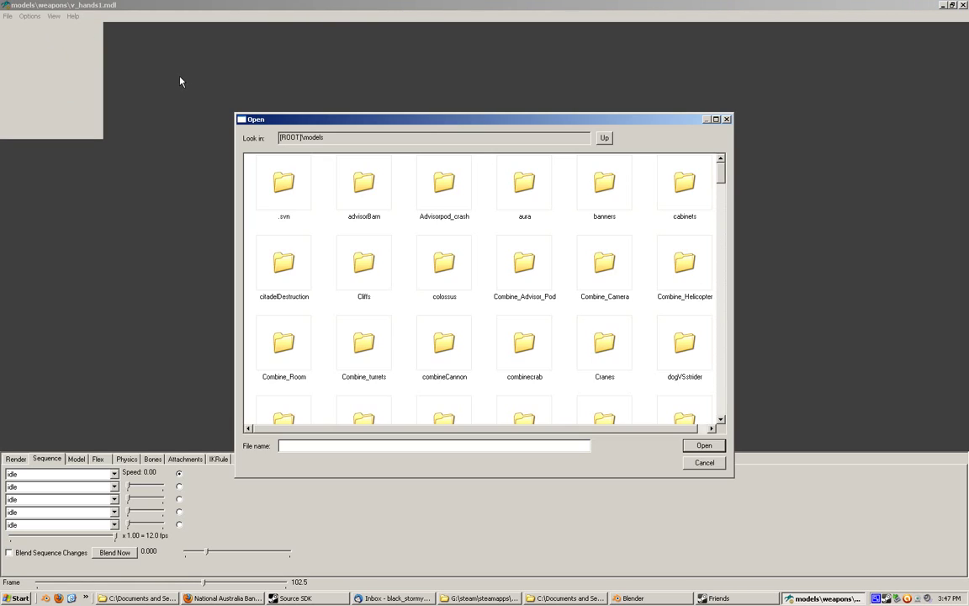
{"action": "key", "text": "Escape"}
Load v_donut.mdl from the weapons folder as the weapon attached to the hands
{"action": "left_click", "coordinate": [7, 17]}
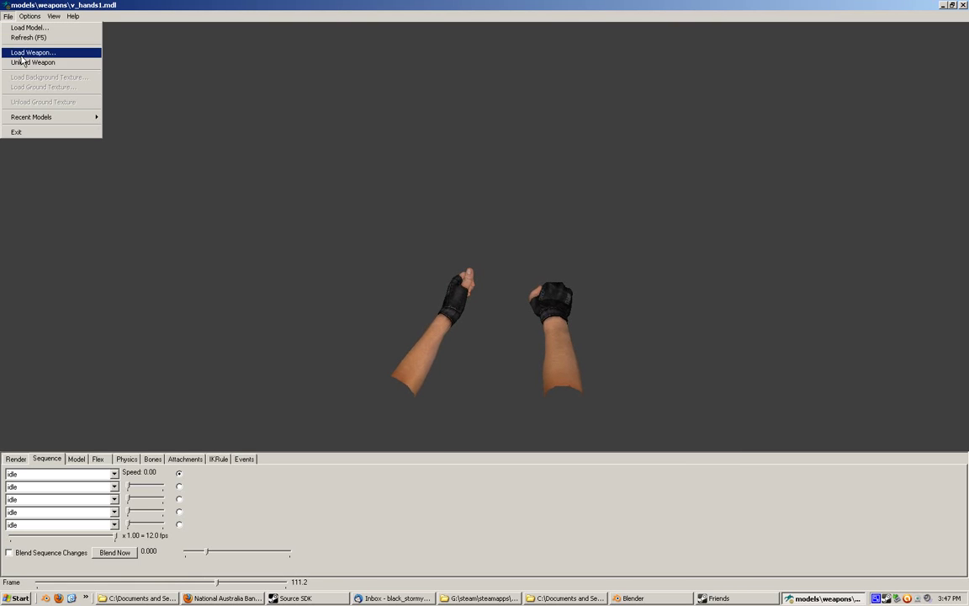
{"action": "left_click", "coordinate": [22, 53]}
{"action": "left_click", "coordinate": [522, 268]}
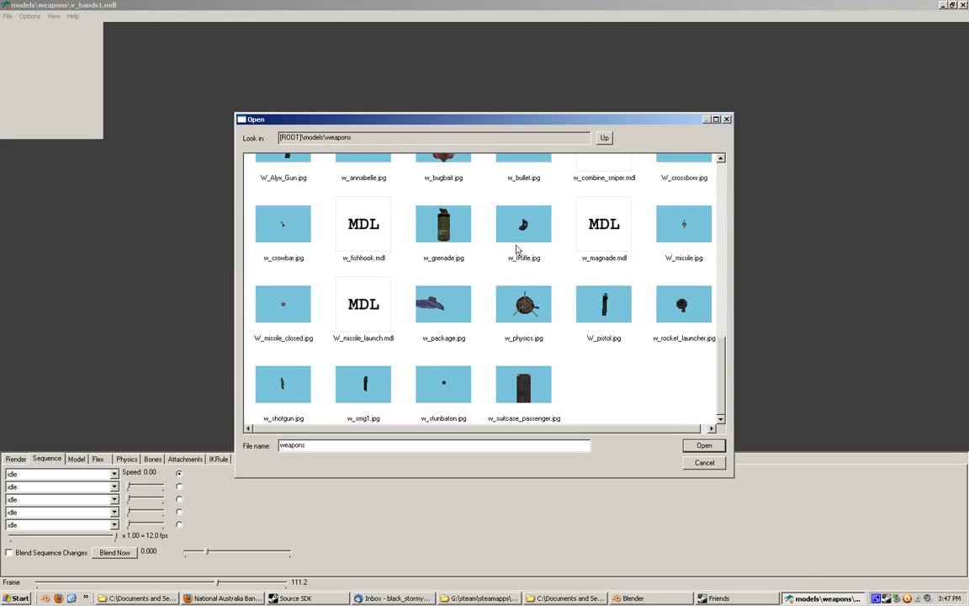
{"action": "scroll", "coordinate": [521, 216], "scroll_direction": "up", "scroll_amount": 4}
{"action": "scroll", "coordinate": [513, 314], "scroll_direction": "up", "scroll_amount": 3}
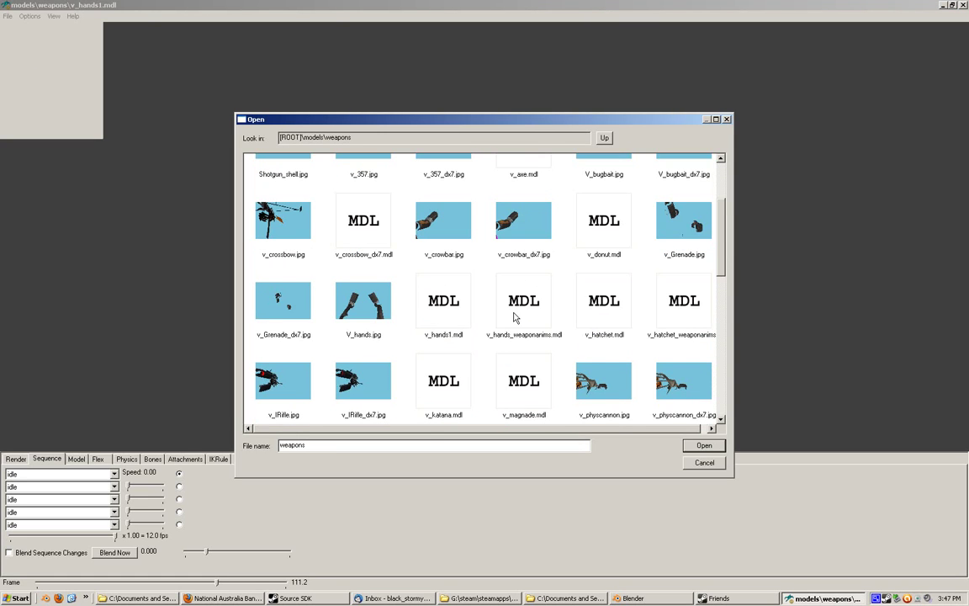
{"action": "scroll", "coordinate": [513, 316], "scroll_direction": "down", "scroll_amount": 3}
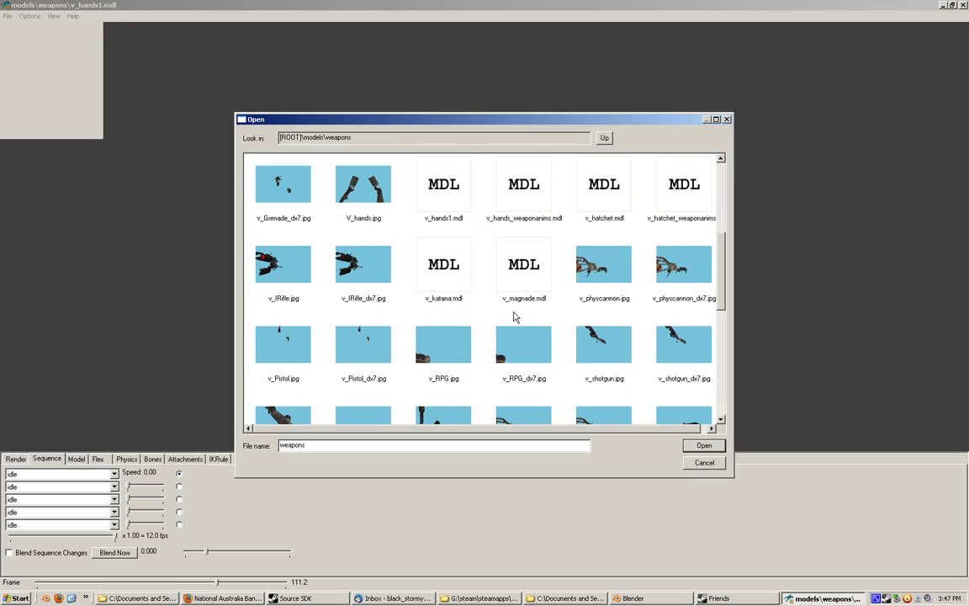
{"action": "scroll", "coordinate": [515, 317], "scroll_direction": "up", "scroll_amount": 2}
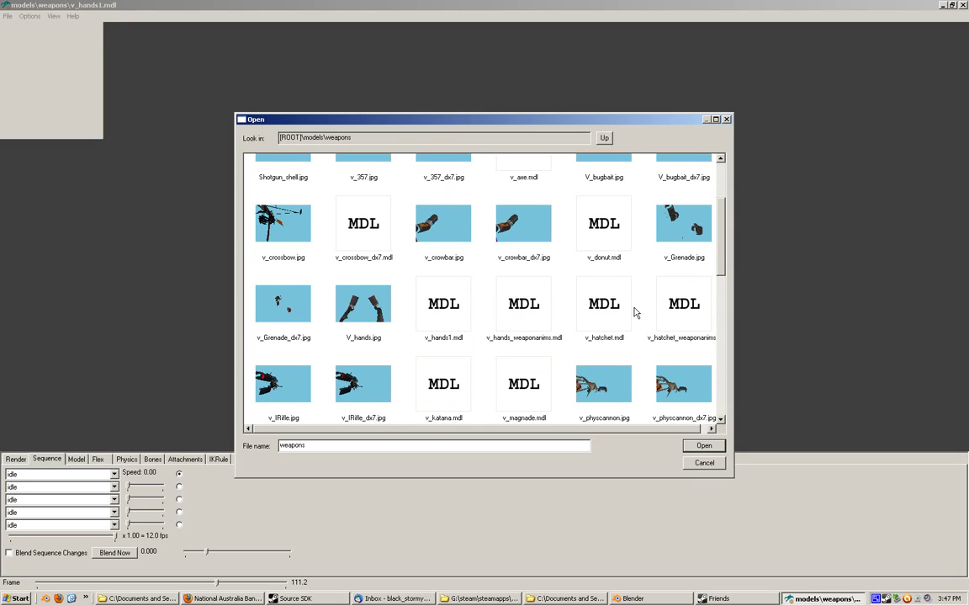
{"action": "double_click", "coordinate": [601, 229]}
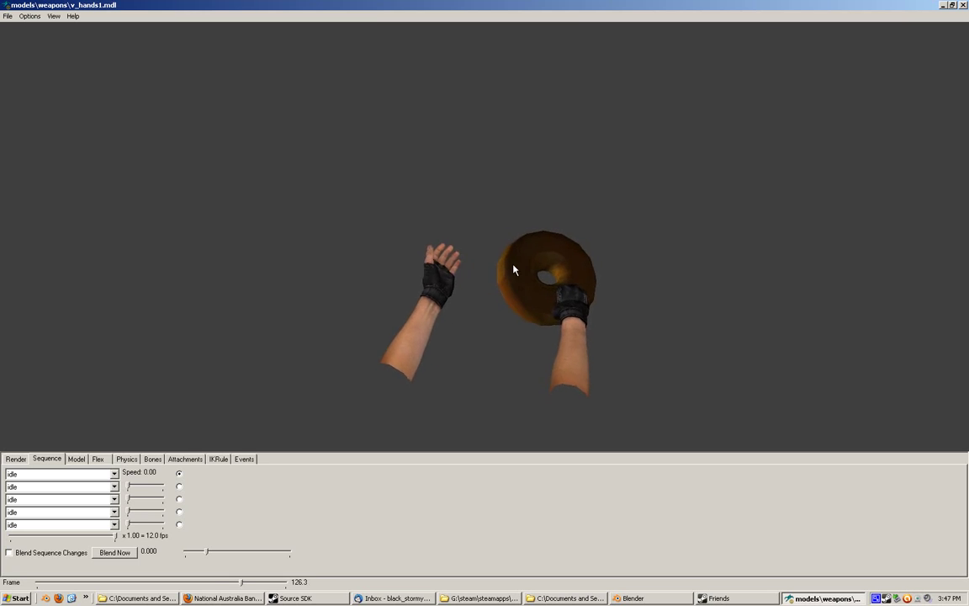
Examine the hands holding the donut up close and preview the midslash2 and stab sequences
{"action": "right_click_drag", "start_coordinate": [515, 282], "coordinate": [546, 282]}
{"action": "mouse_move", "coordinate": [516, 294]}
{"action": "left_mouse_down"}
{"action": "mouse_move", "coordinate": [550, 294]}
{"action": "mouse_move", "coordinate": [482, 295]}
{"action": "mouse_move", "coordinate": [517, 302]}
{"action": "left_mouse_up"}
{"action": "mouse_move", "coordinate": [517, 302]}
{"action": "right_mouse_down"}
{"action": "mouse_move", "coordinate": [512, 265]}
{"action": "mouse_move", "coordinate": [511, 284]}
{"action": "right_mouse_up"}
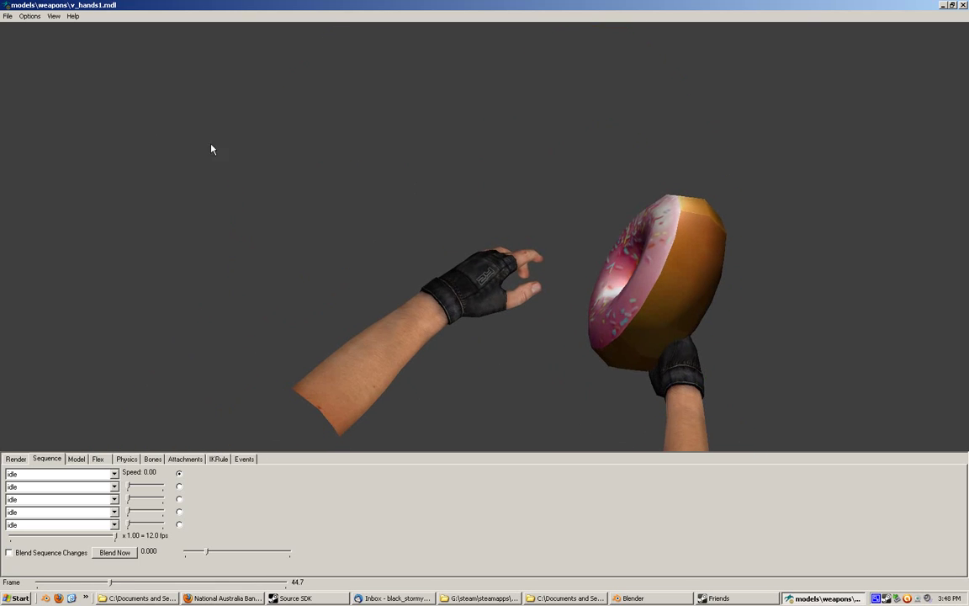
{"action": "left_click", "coordinate": [54, 476]}
{"action": "left_click", "coordinate": [52, 498]}
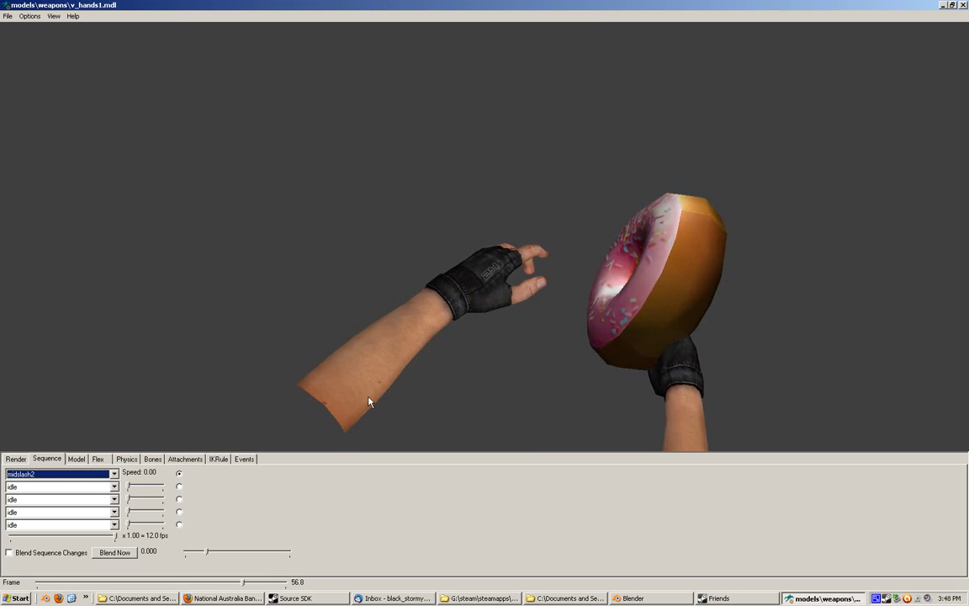
{"action": "key", "text": "Down"}
Load v_katana.mdl from the weapons folder as the weapon attached to the hands
{"action": "left_click", "coordinate": [8, 17]}
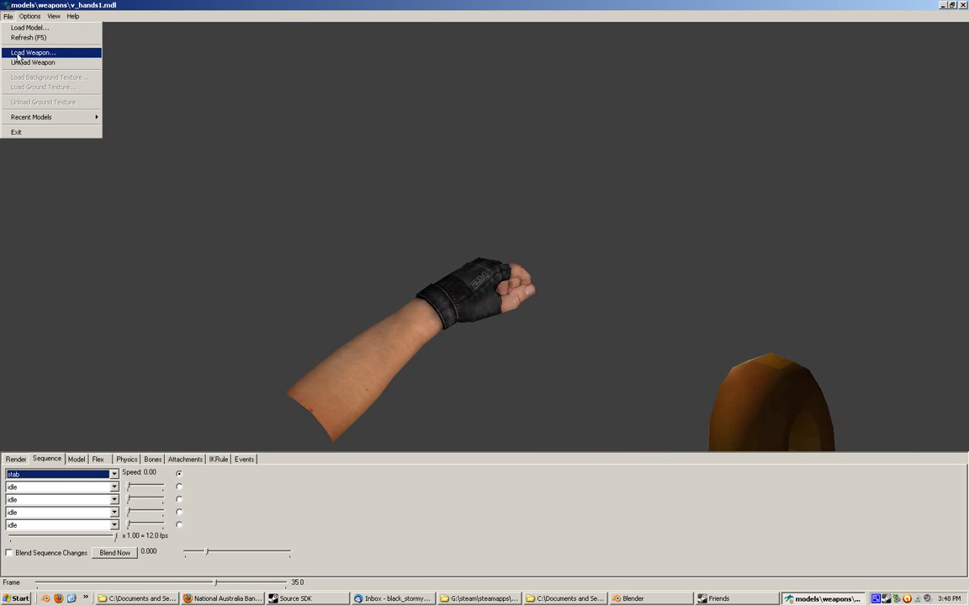
{"action": "left_click", "coordinate": [16, 60]}
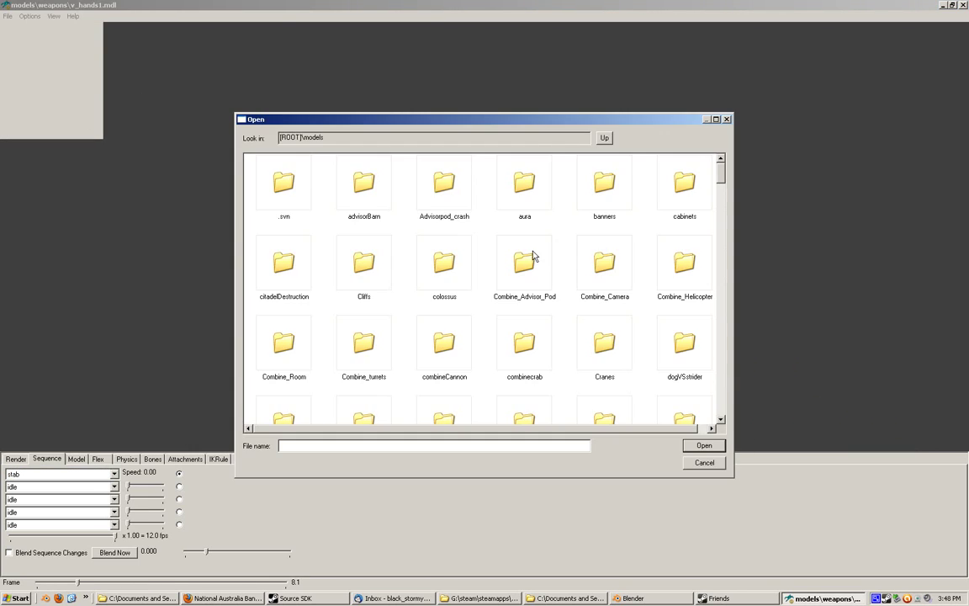
{"action": "left_click", "coordinate": [532, 256]}
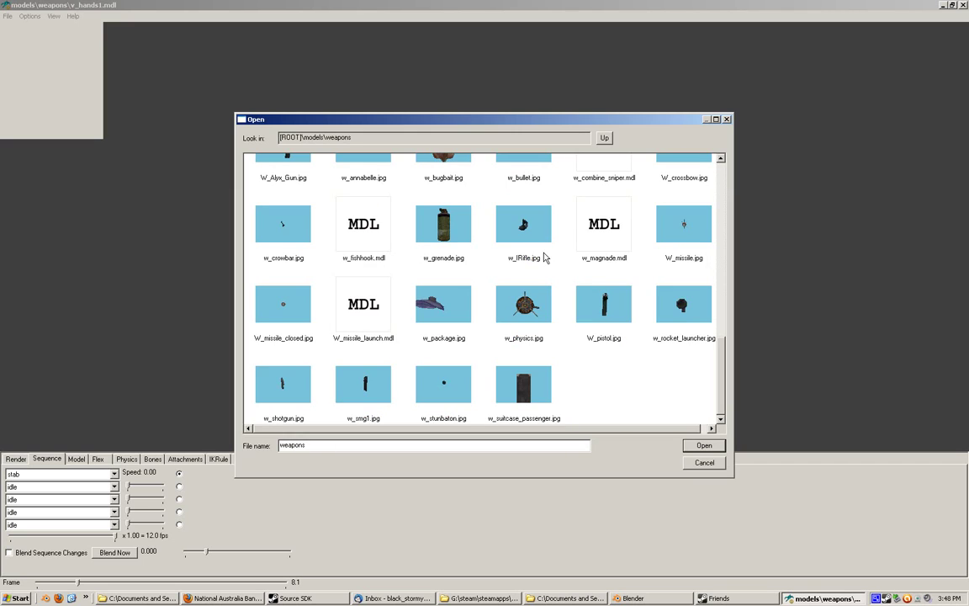
{"action": "scroll", "coordinate": [594, 288], "scroll_direction": "up", "scroll_amount": 5}
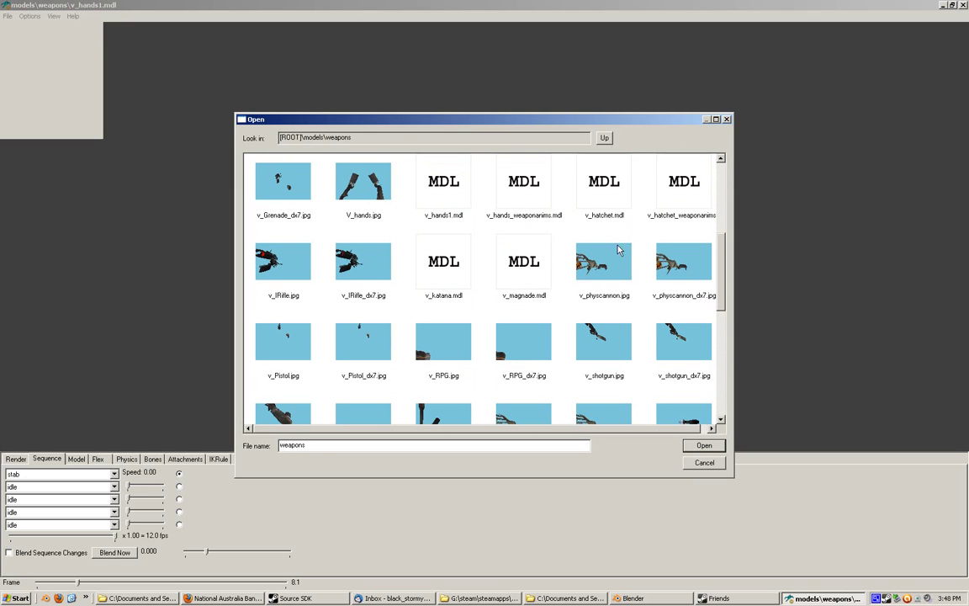
{"action": "double_click", "coordinate": [443, 263]}
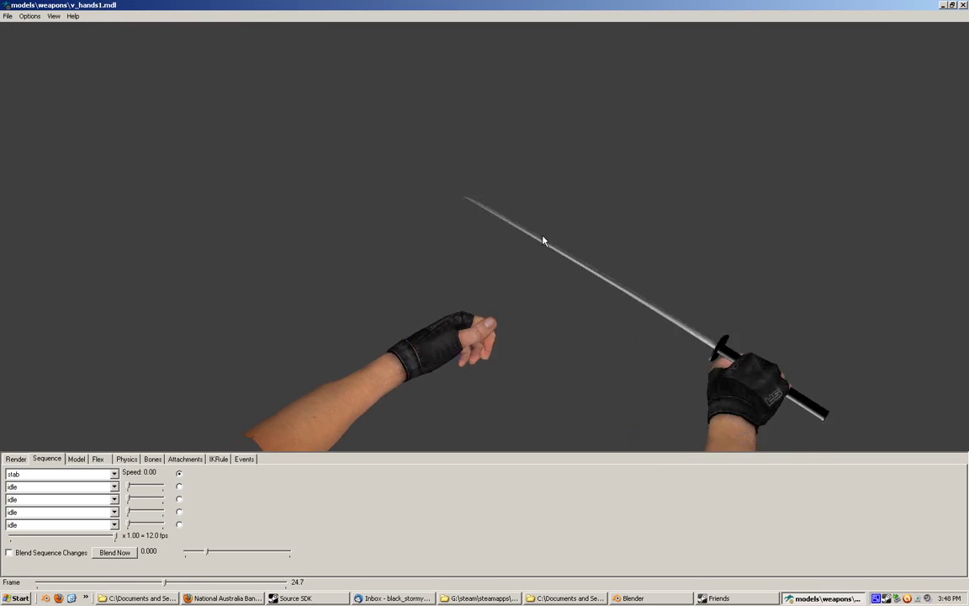
Play the idle sequence and examine the hands and katana up close and from several angles
{"action": "left_click", "coordinate": [16, 476]}
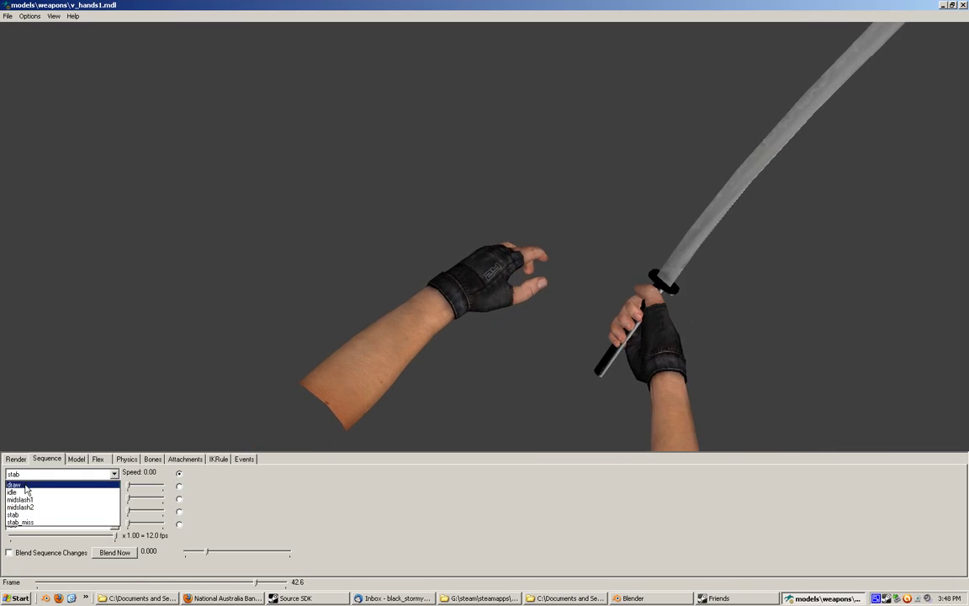
{"action": "left_click", "coordinate": [23, 493]}
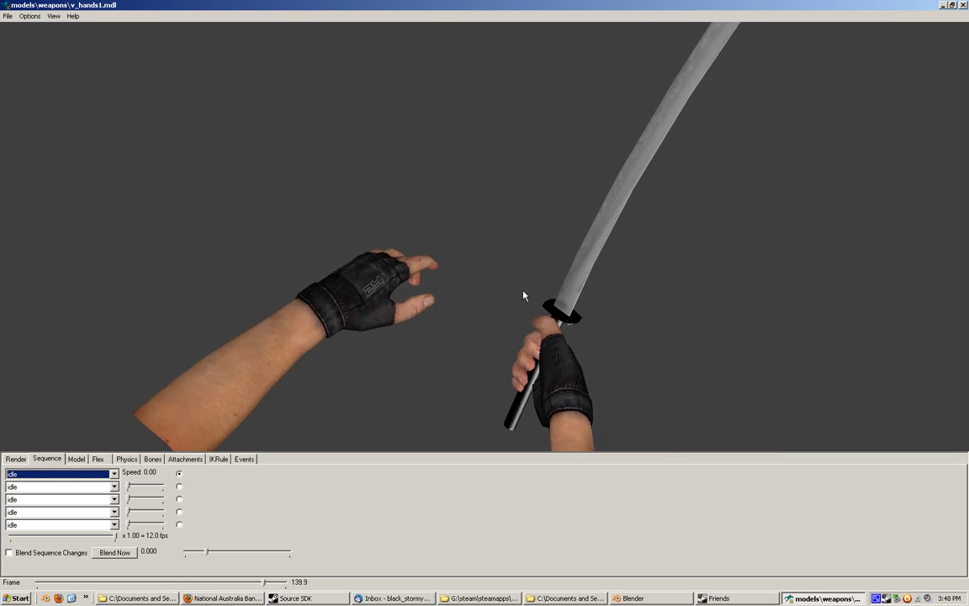
{"action": "right_click_drag", "start_coordinate": [522, 289], "coordinate": [641, 286]}
{"action": "left_click_drag", "start_coordinate": [642, 291], "coordinate": [599, 288]}
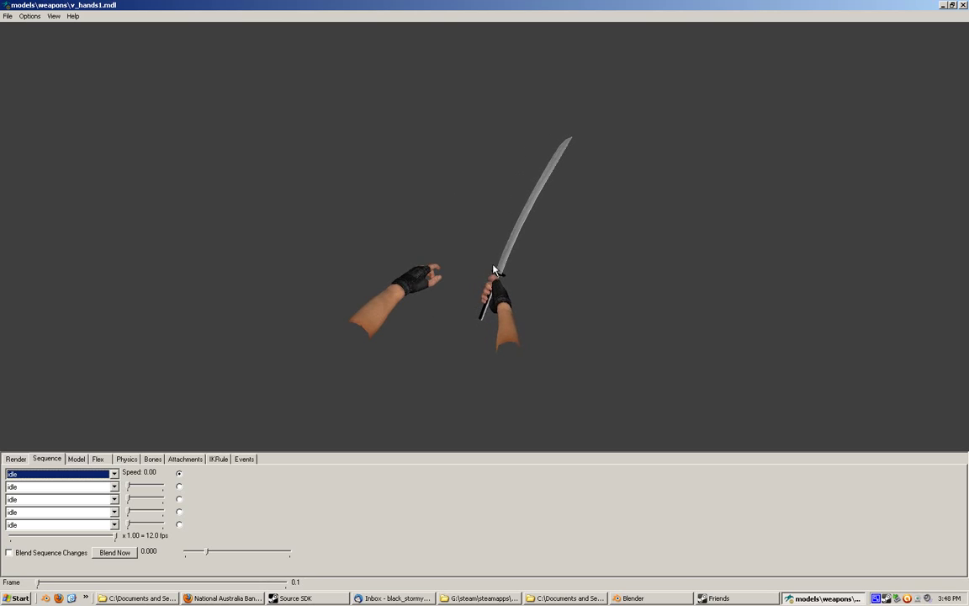
{"action": "left_click_drag", "start_coordinate": [500, 286], "coordinate": [484, 305]}
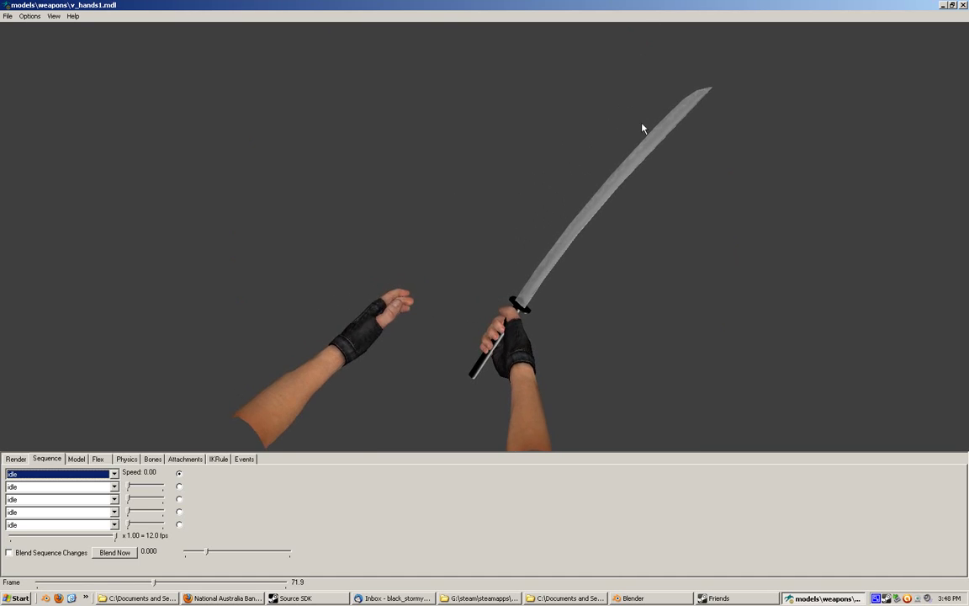
{"action": "right_click_drag", "start_coordinate": [532, 236], "coordinate": [534, 260]}
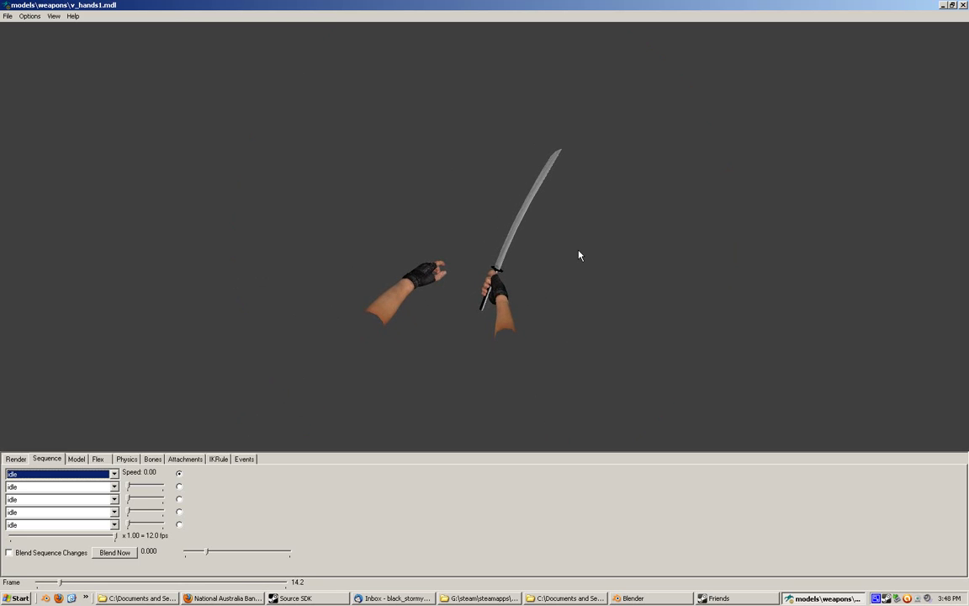
{"action": "left_click_drag", "start_coordinate": [457, 292], "coordinate": [242, 106]}
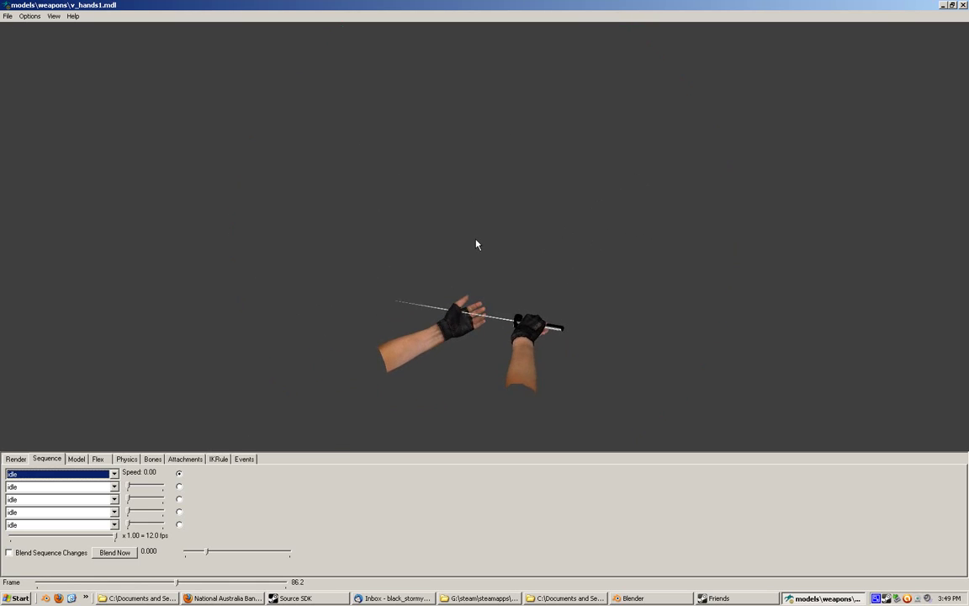
{"action": "right_click_drag", "start_coordinate": [495, 328], "coordinate": [504, 285]}
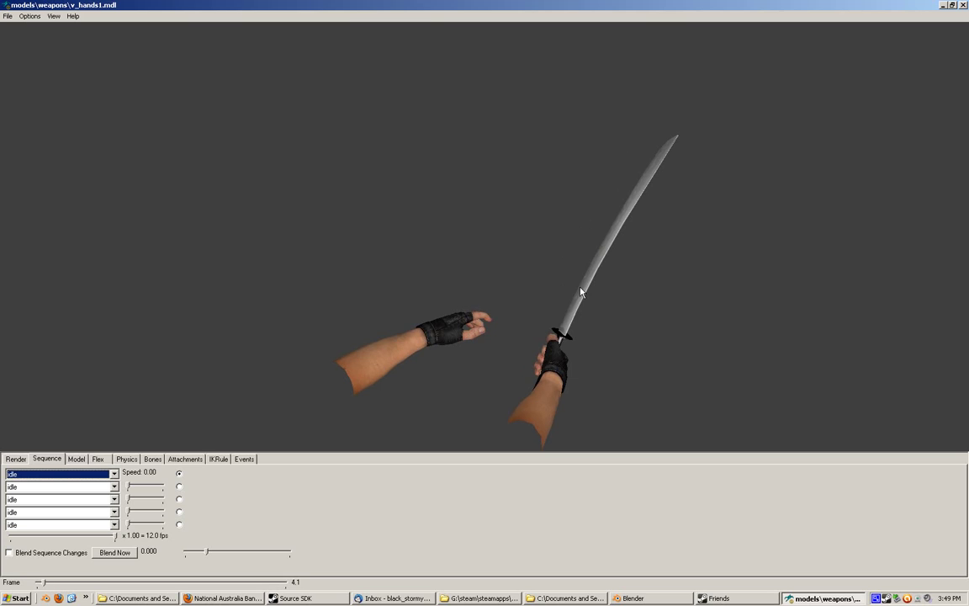
{"action": "left_click_drag", "start_coordinate": [512, 310], "coordinate": [505, 328]}
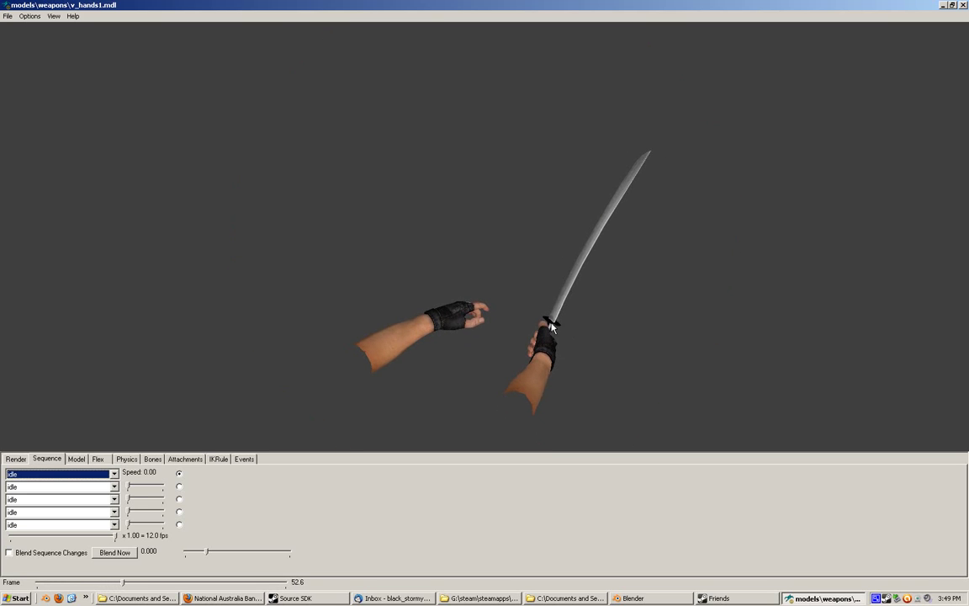
Show the hands model's body, skin and material details
{"action": "left_click", "coordinate": [74, 458]}
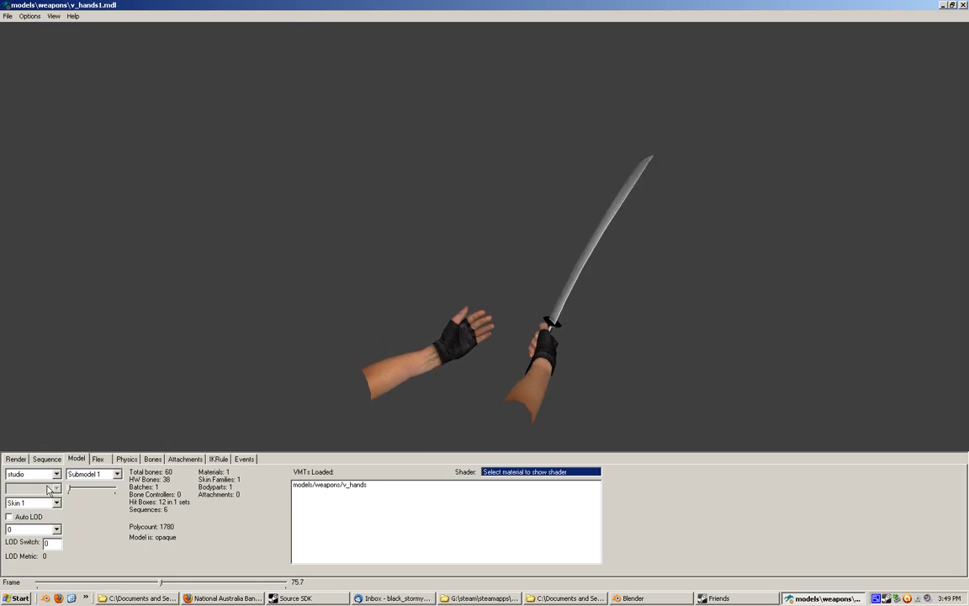